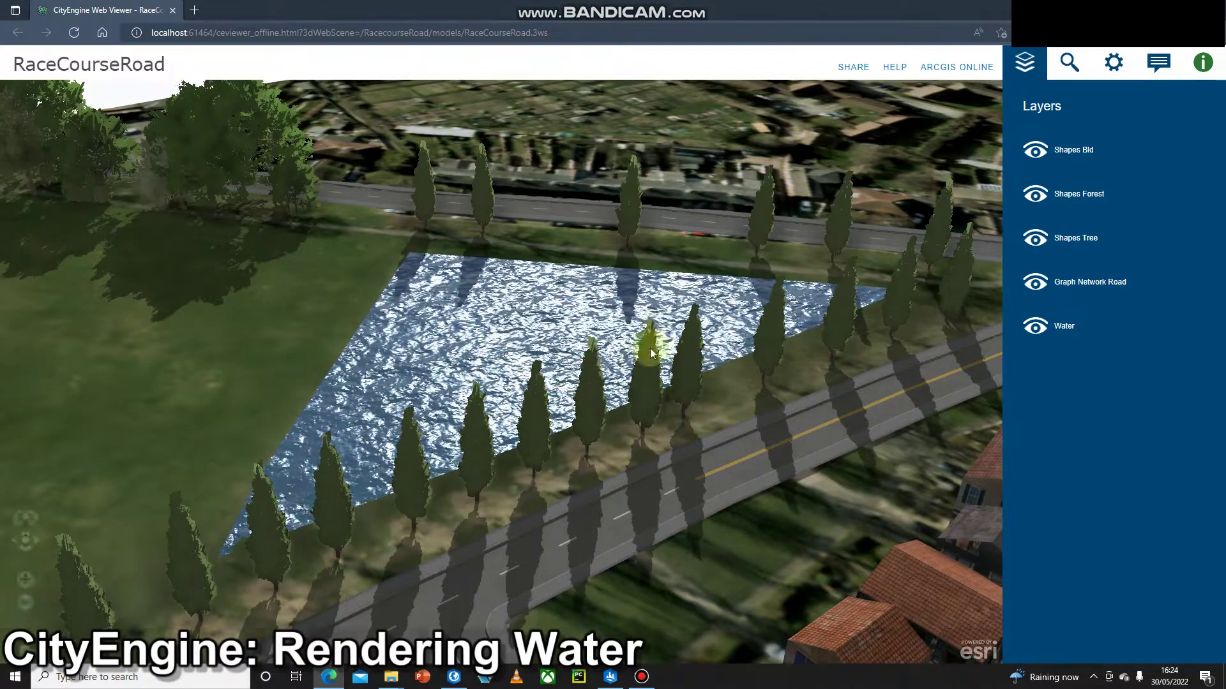
Examine the rendered water surface in the RaceCourseRoad web scene from several viewing angles.
drag(555, 363, 643, 358)
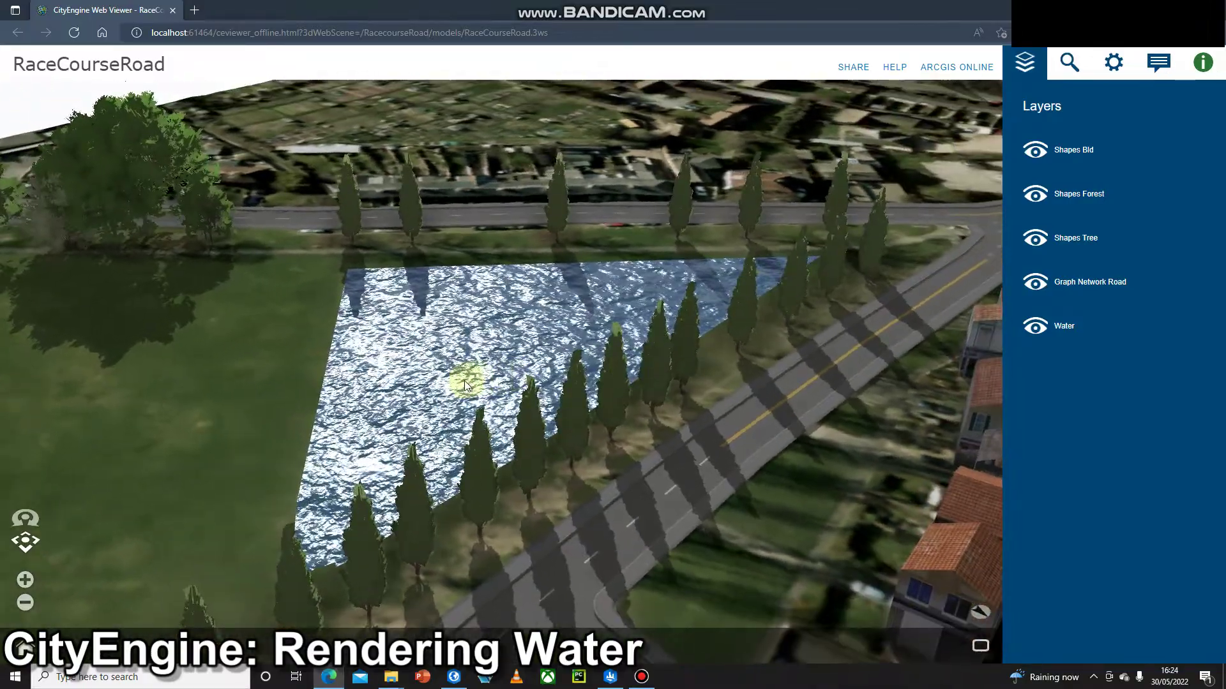
drag(467, 383, 615, 374)
drag(408, 392, 119, 428)
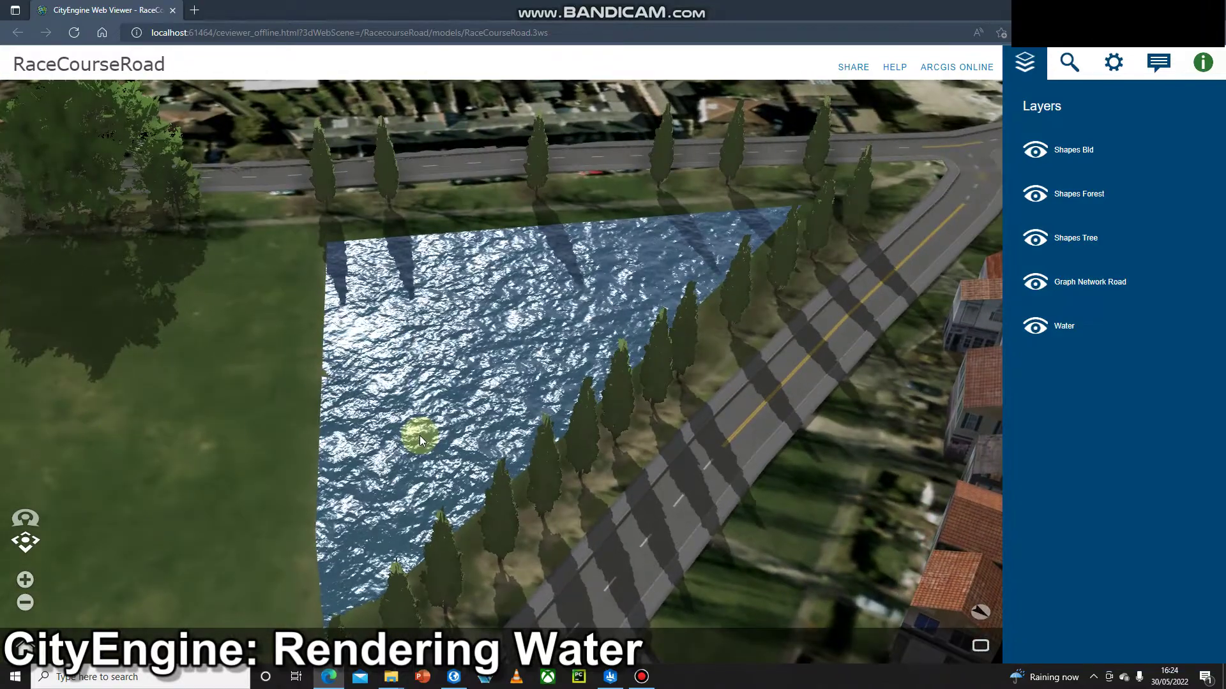
Switch to CityEngine and add a new shape layer named Water to the scene.
click(611, 677)
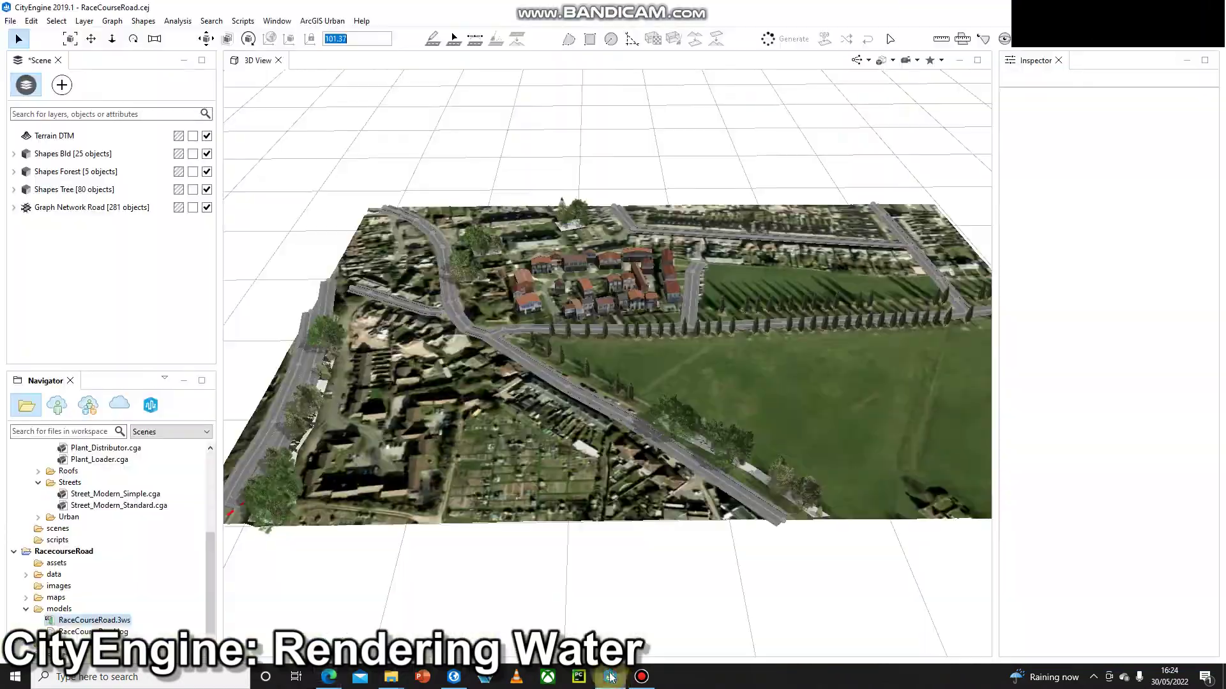
scroll(638, 335, up, 5)
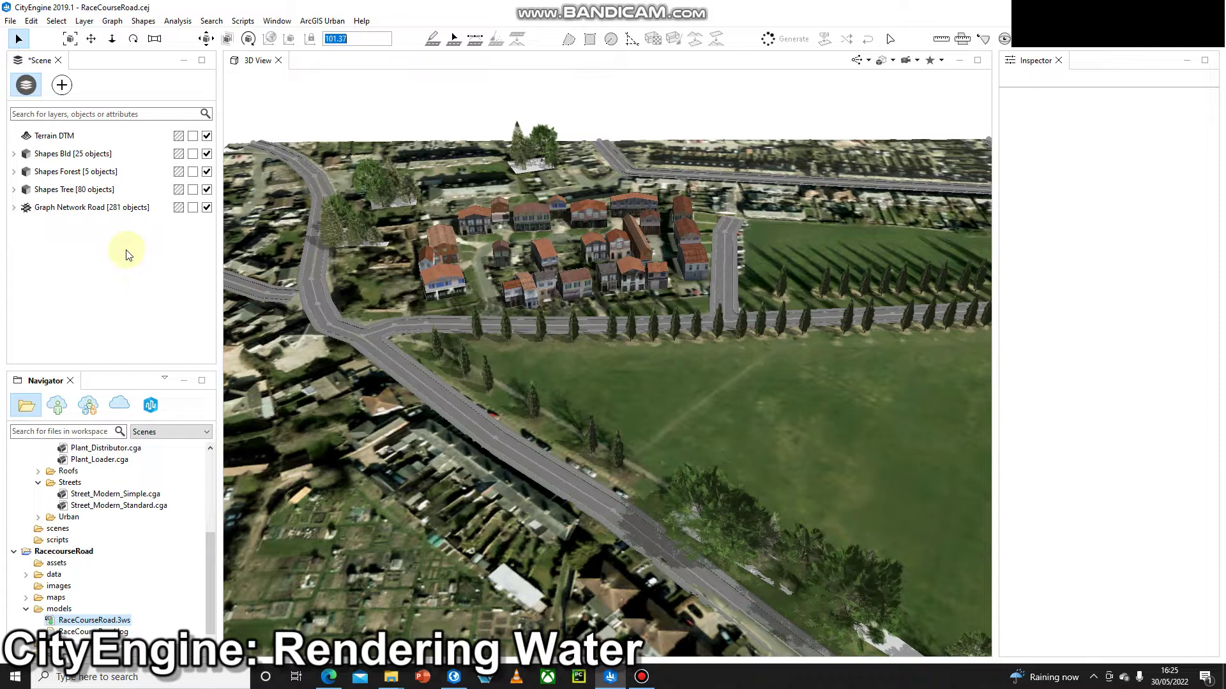
right_click(82, 237)
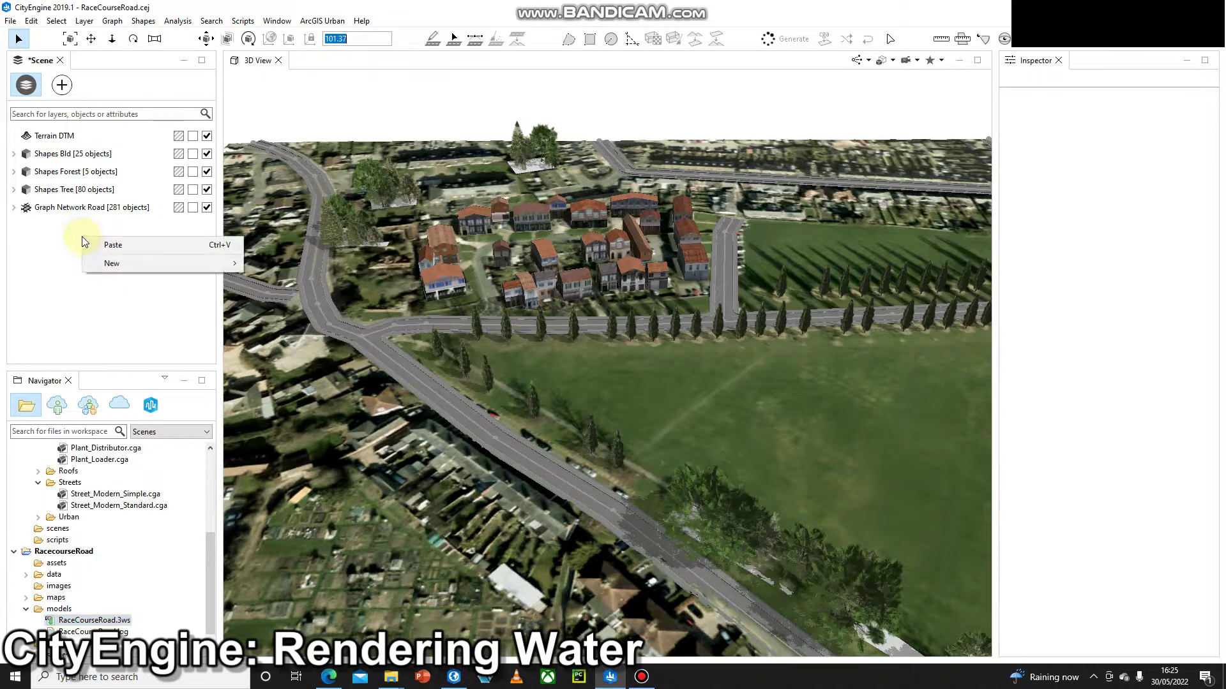
mouse_move(111, 269)
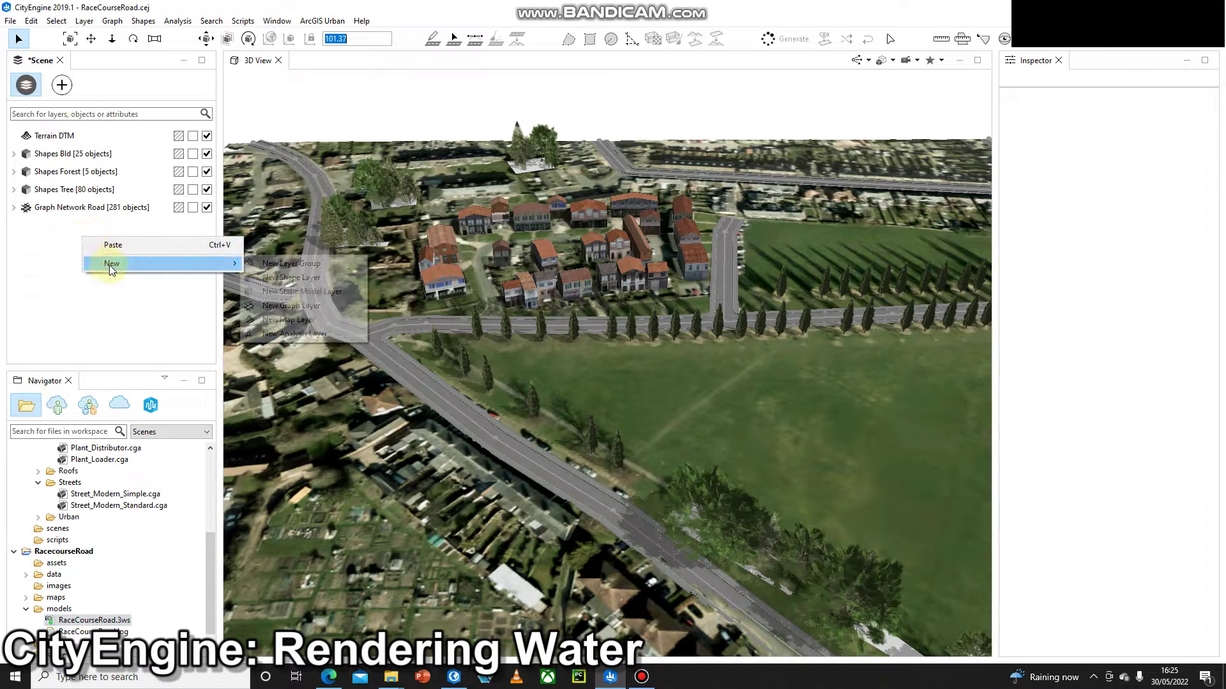
click(327, 279)
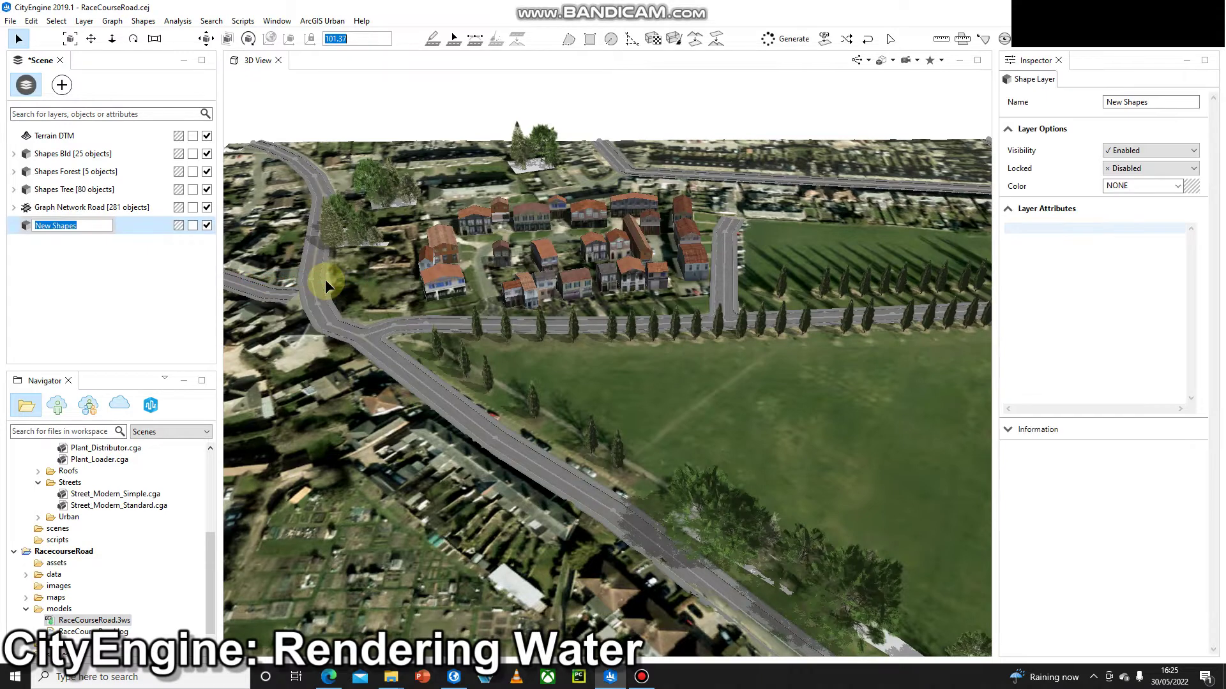
text(Water)
key(Return)
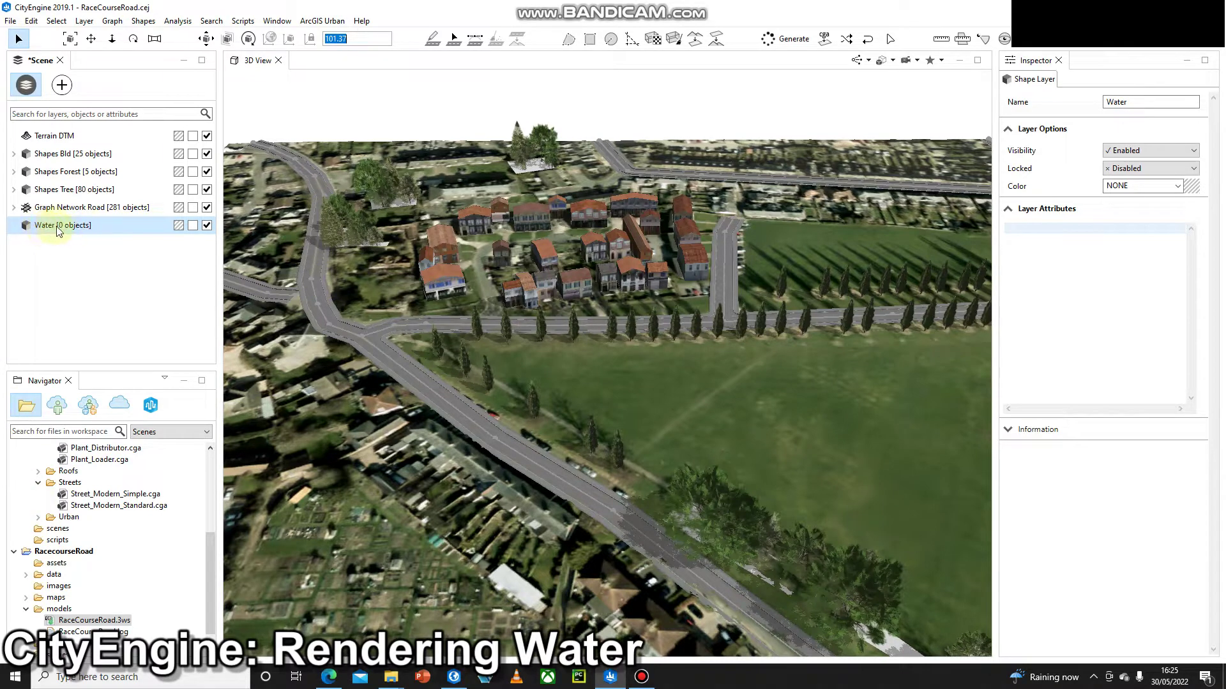
Draw a closed triangular polygon in the Water layer on the green field between the two tree-lined roads near the junction.
click(570, 40)
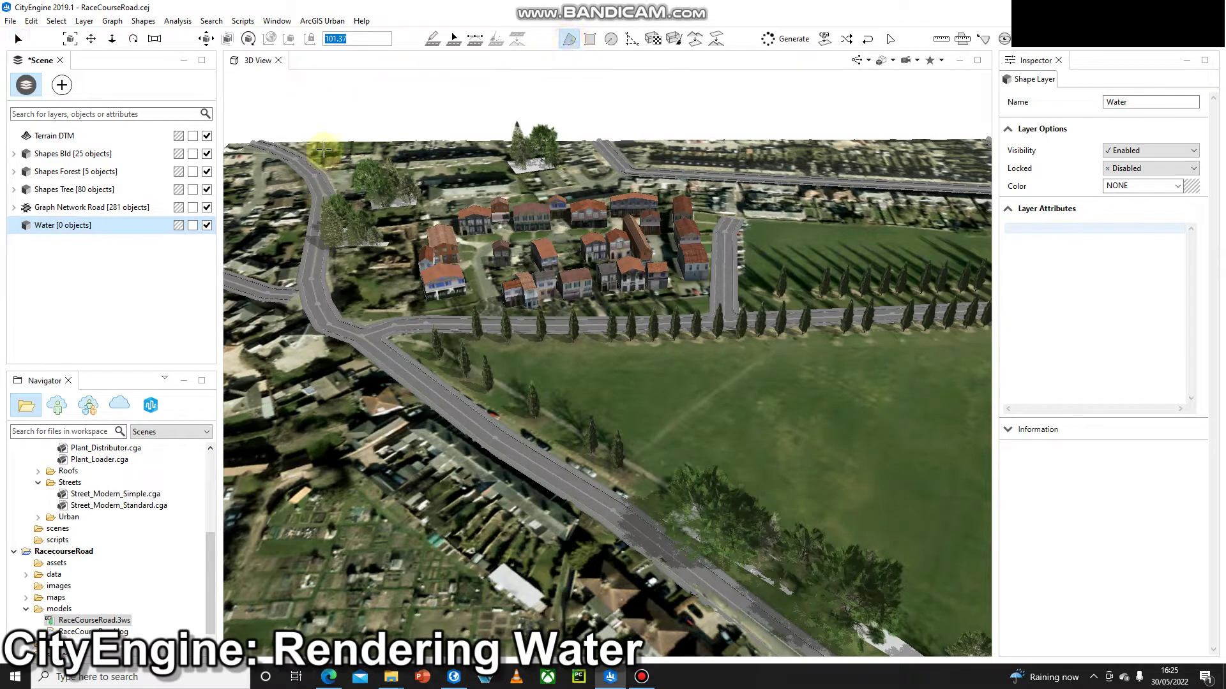
scroll(733, 369, up, 3)
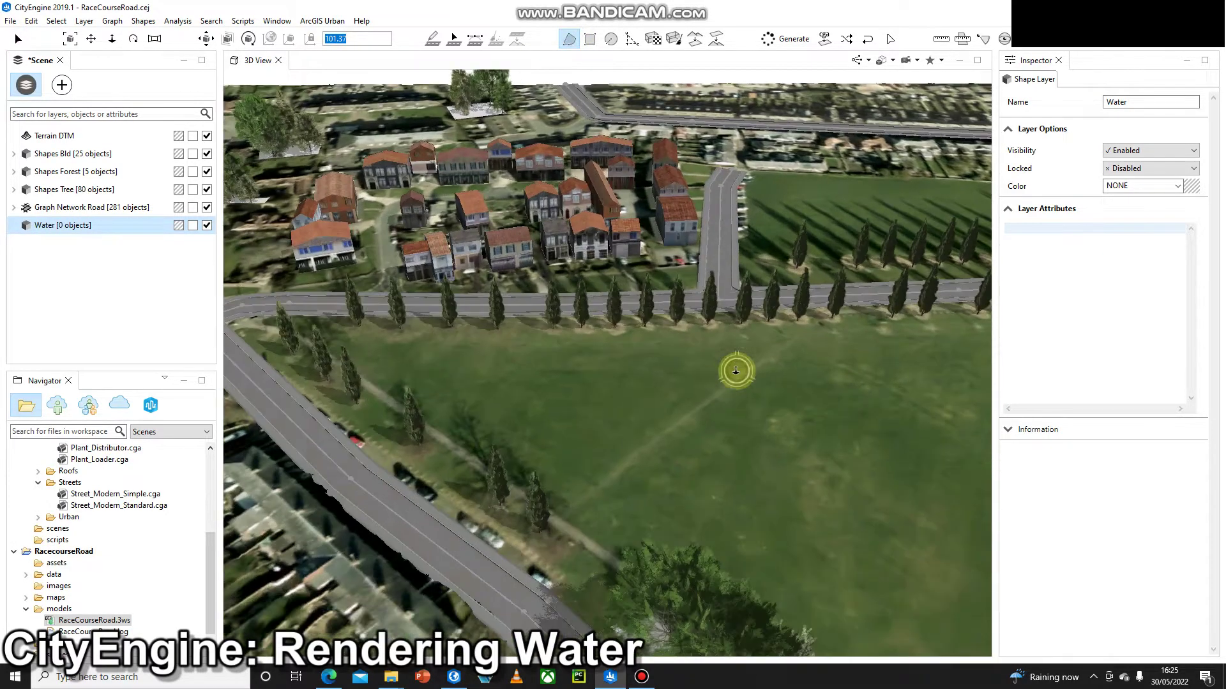
click(133, 39)
drag(622, 357, 779, 412)
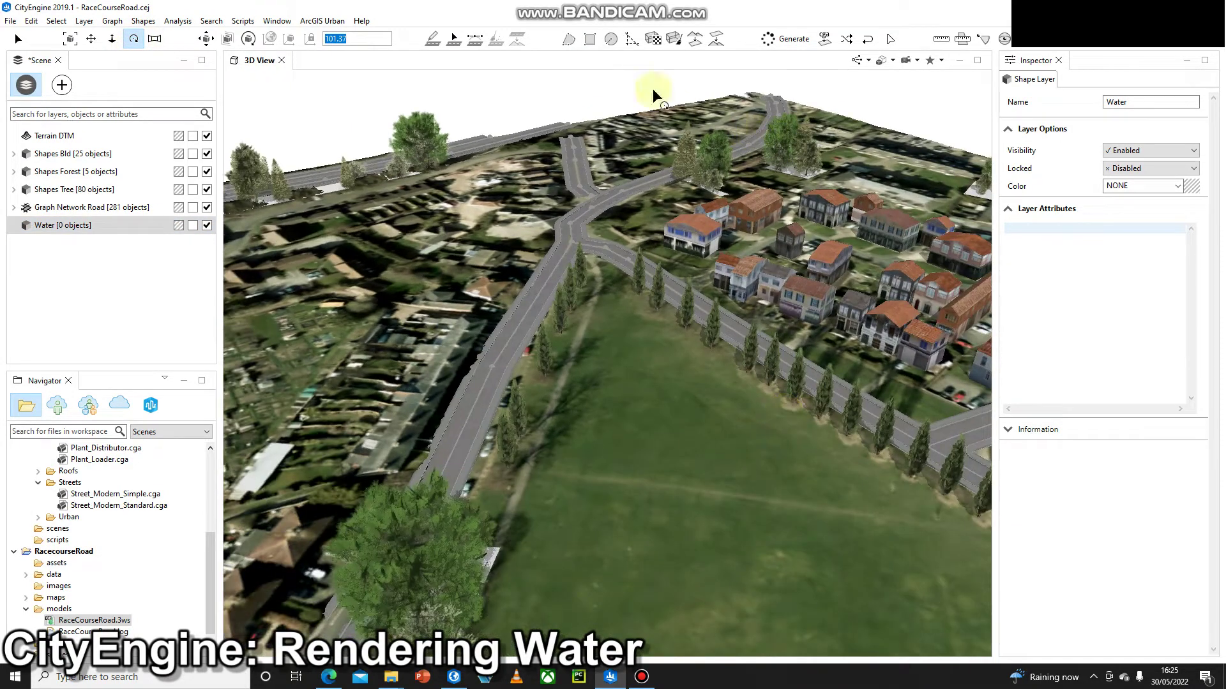
click(567, 40)
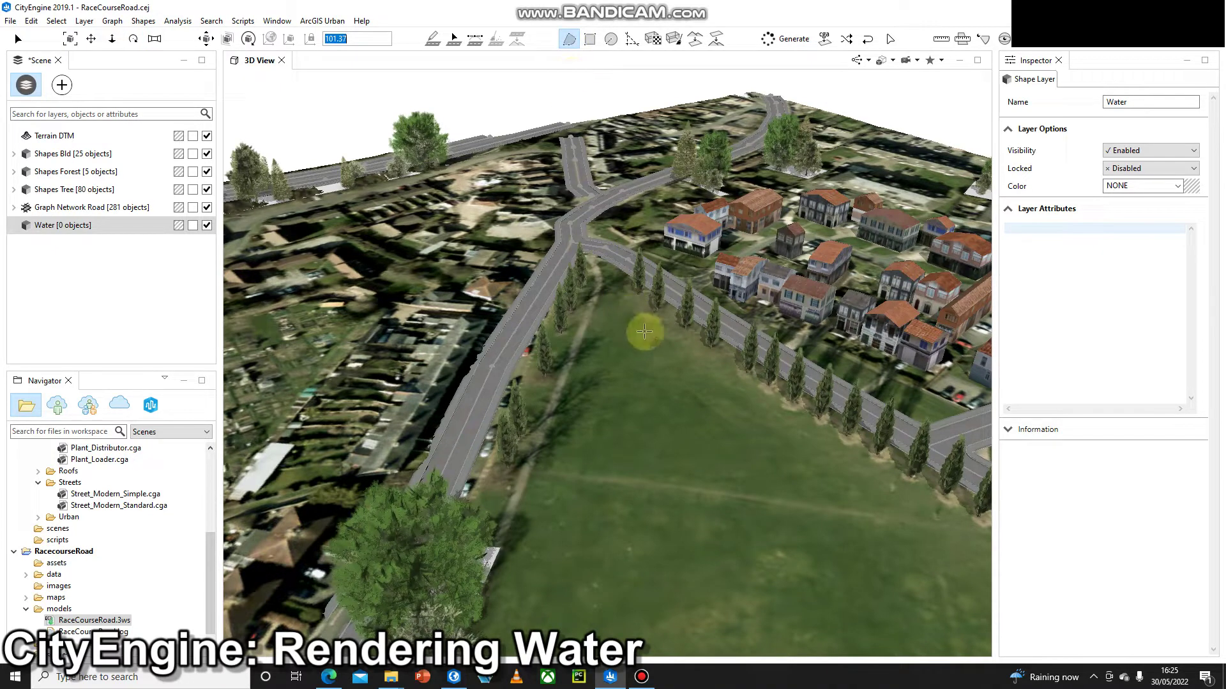
click(619, 300)
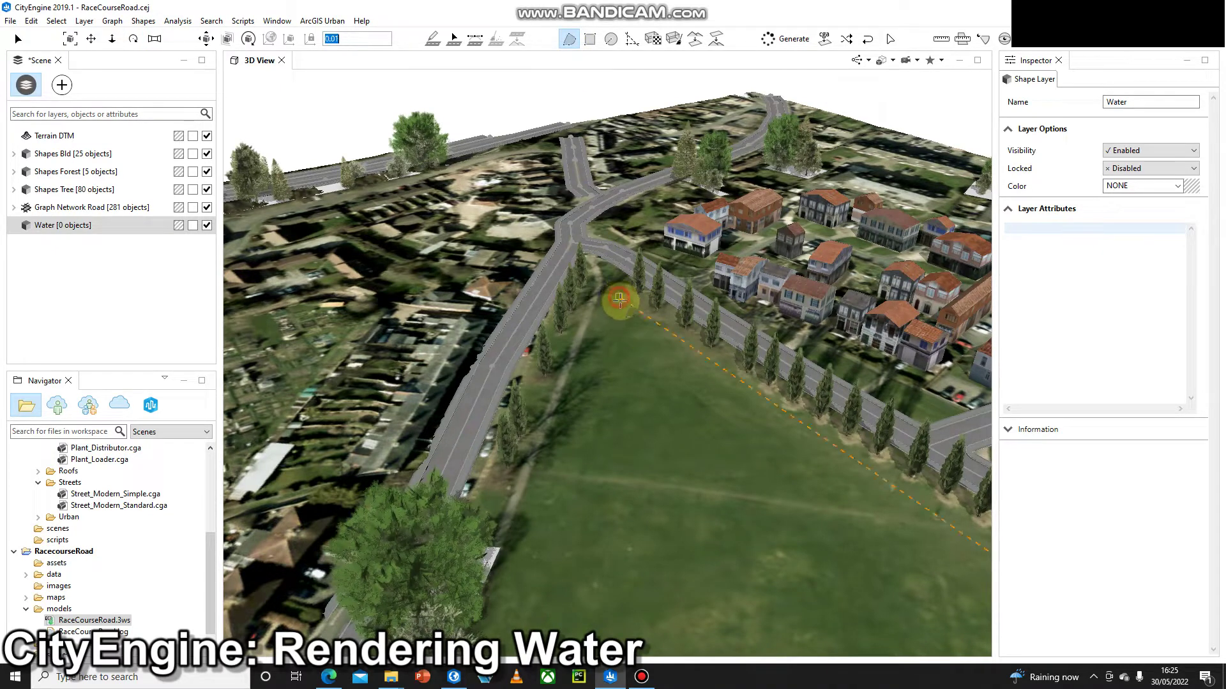
click(914, 524)
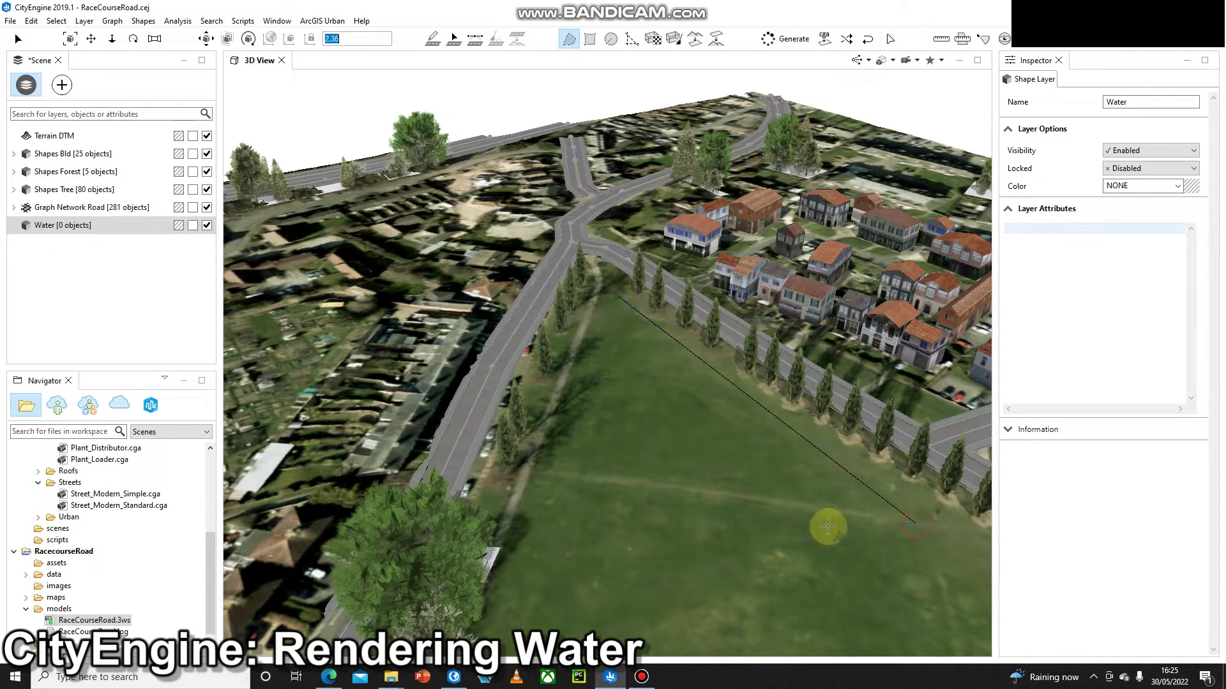
click(552, 472)
click(619, 299)
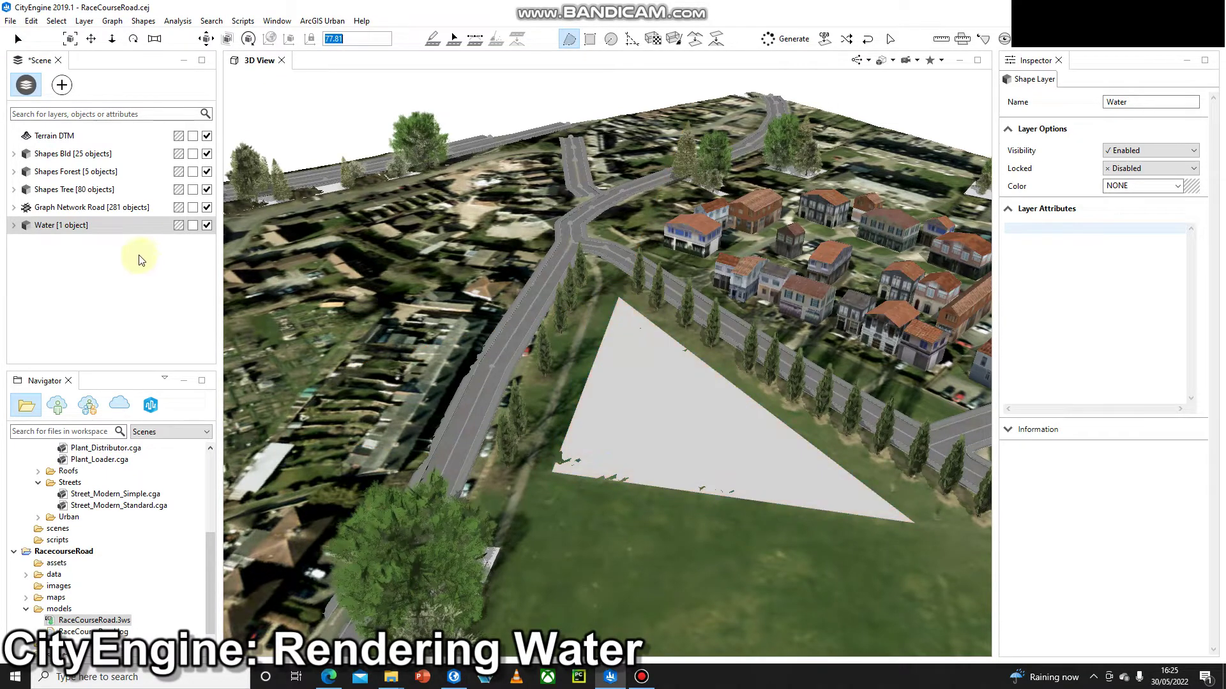
Rename the polygon in the Water layer as Shape__water.
click(14, 226)
click(67, 244)
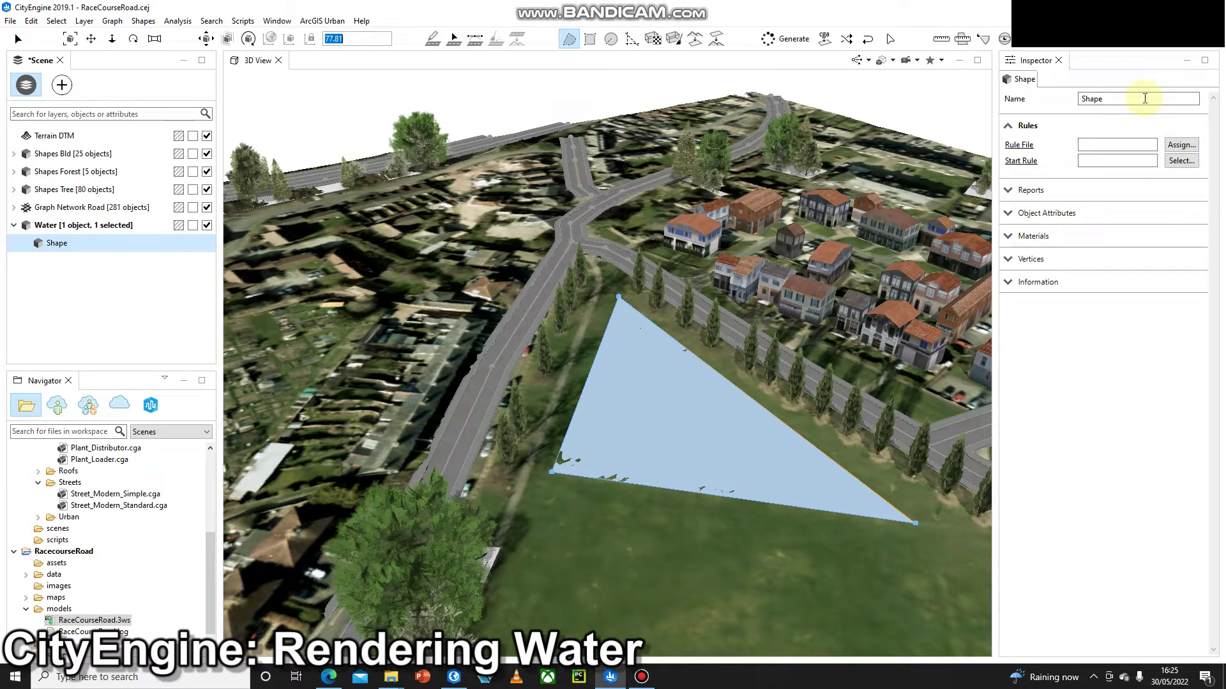
click(1130, 95)
click(1127, 98)
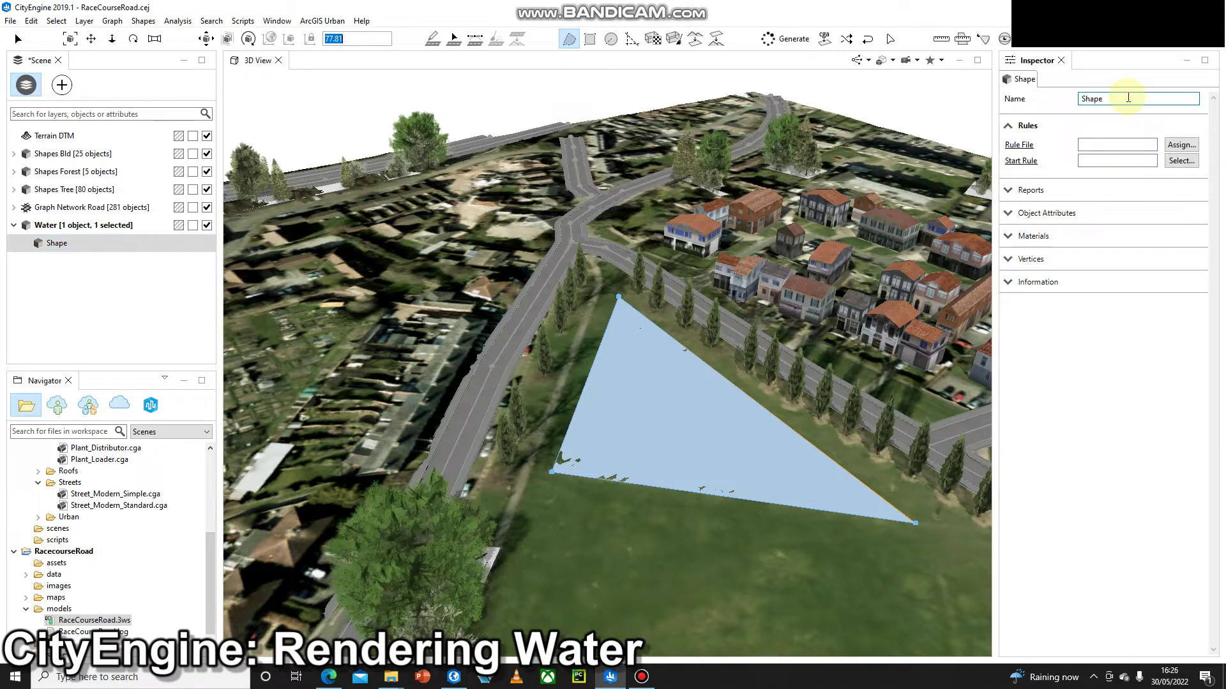
text(__water)
click(1138, 99)
Select all building, forest, tree, road and water objects in the scene together.
click(25, 40)
click(737, 507)
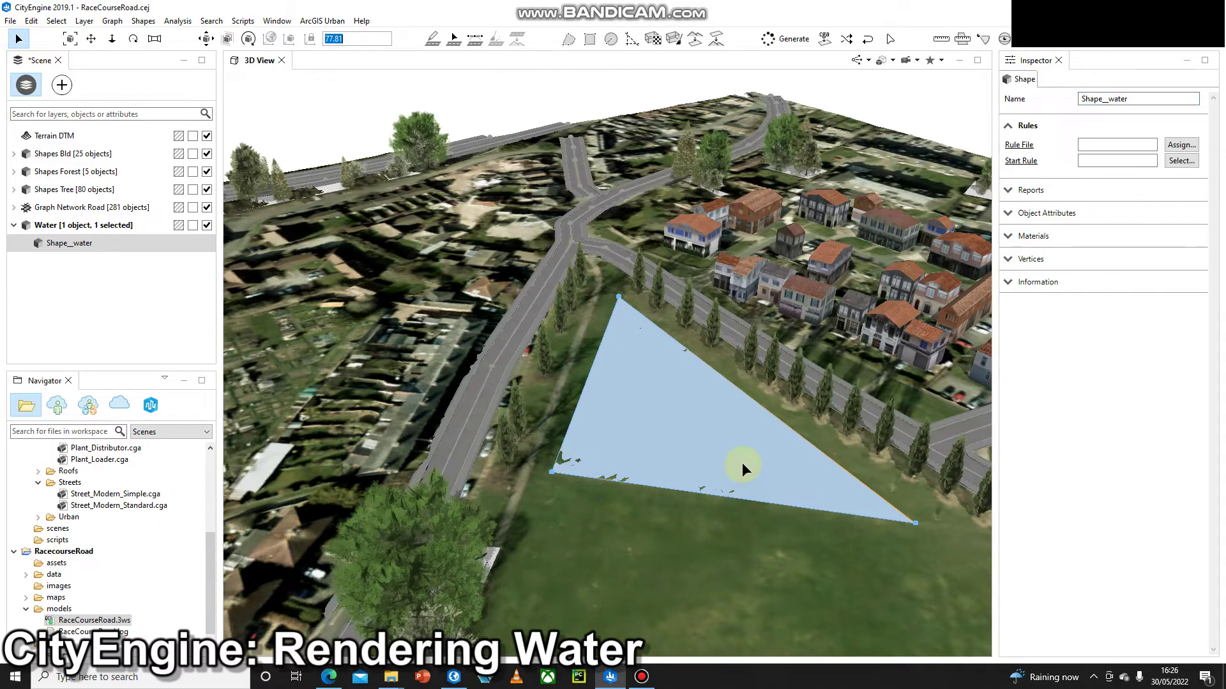
scroll(742, 463, up, 3)
click(725, 549)
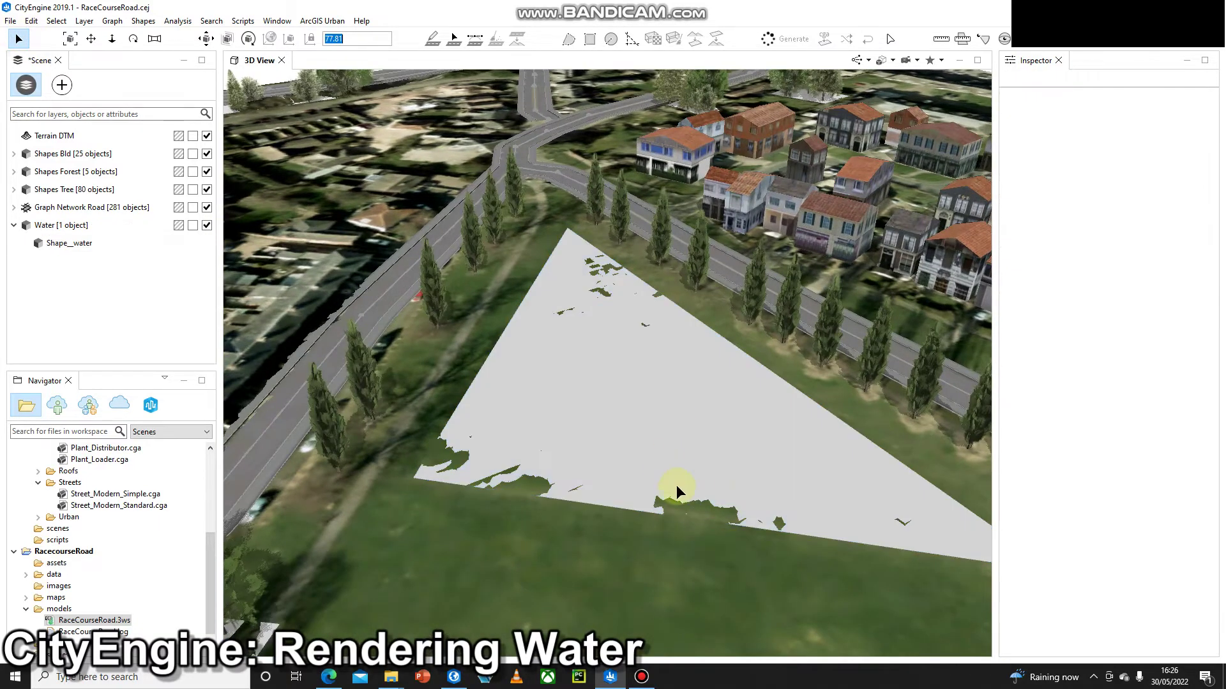
scroll(676, 489, down, 10)
drag(416, 217, 865, 596)
scroll(615, 348, up, 3)
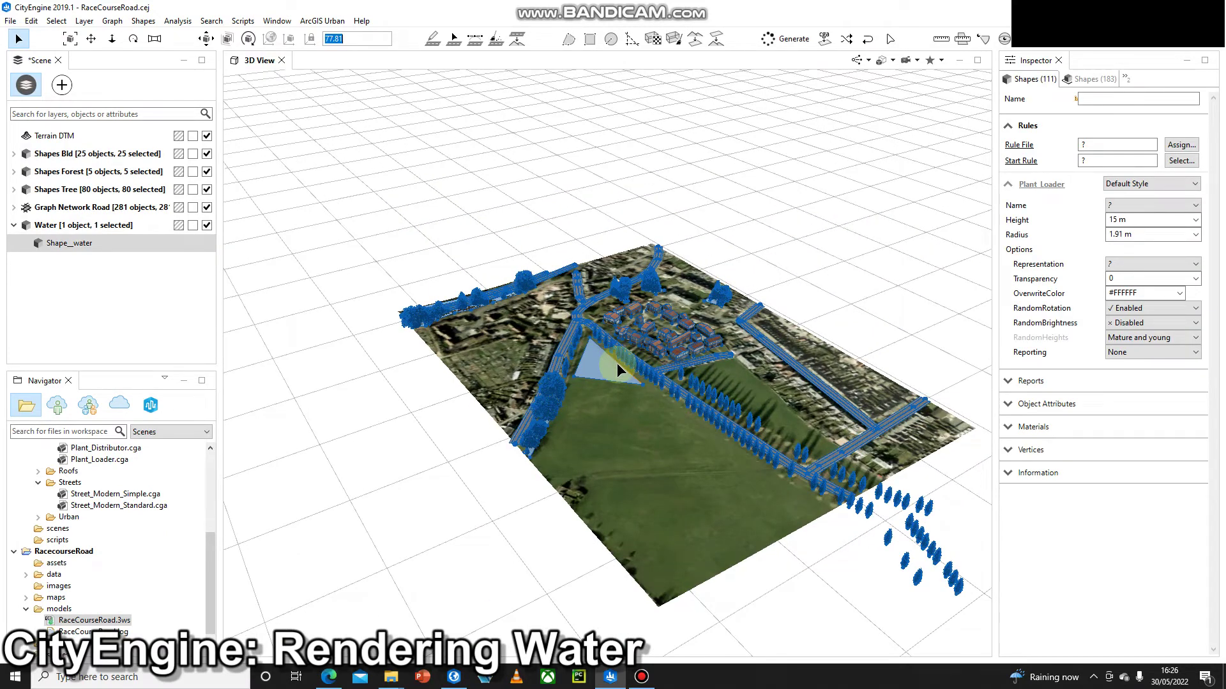
Review the CityEngine WebScene export settings with High Quality textures through to the per-layer options, and cancel the export.
key(ctrl+e)
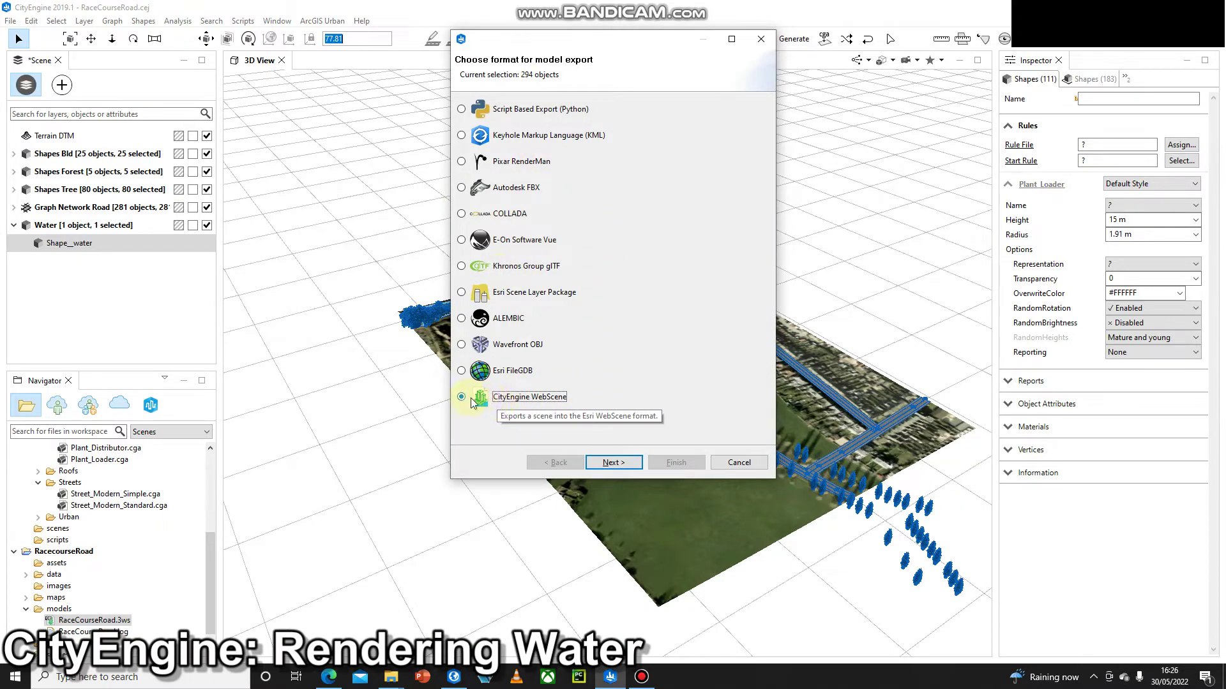
click(615, 463)
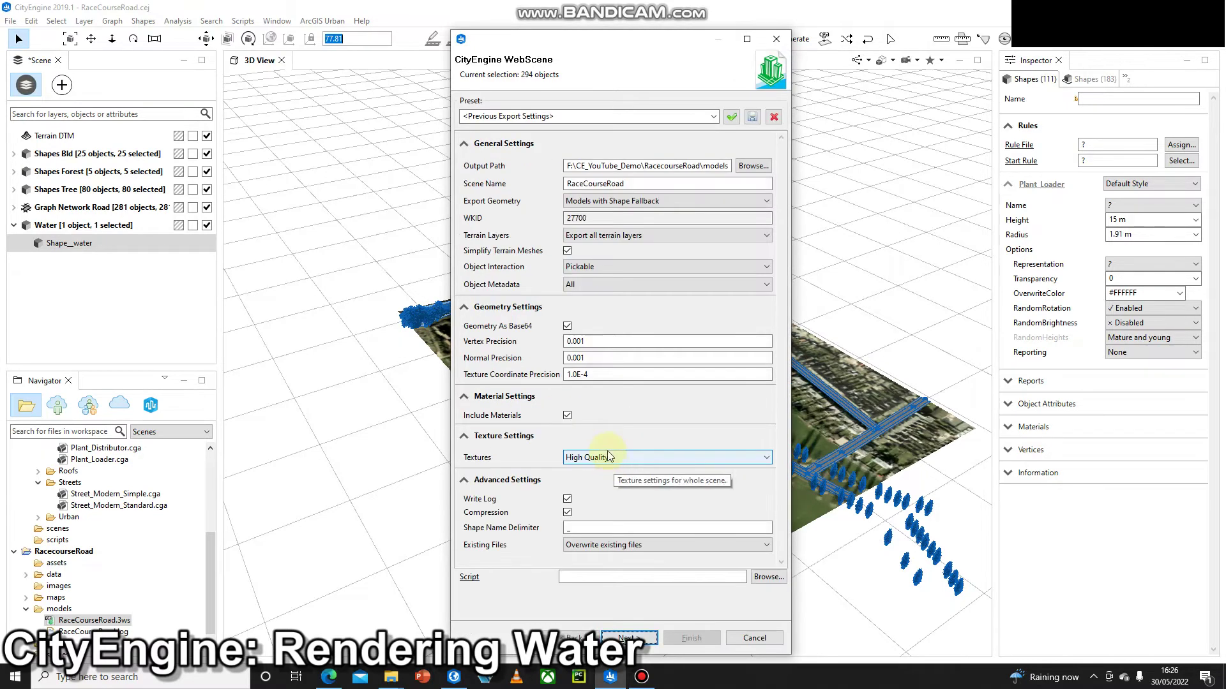
click(622, 459)
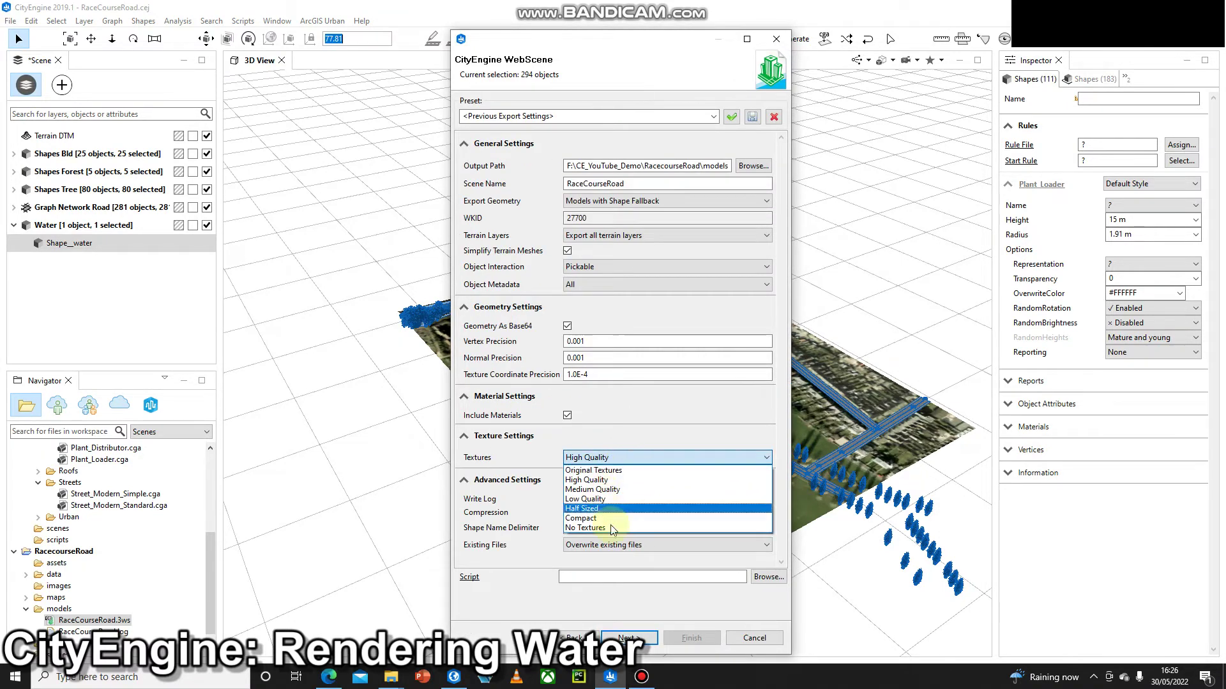
click(623, 480)
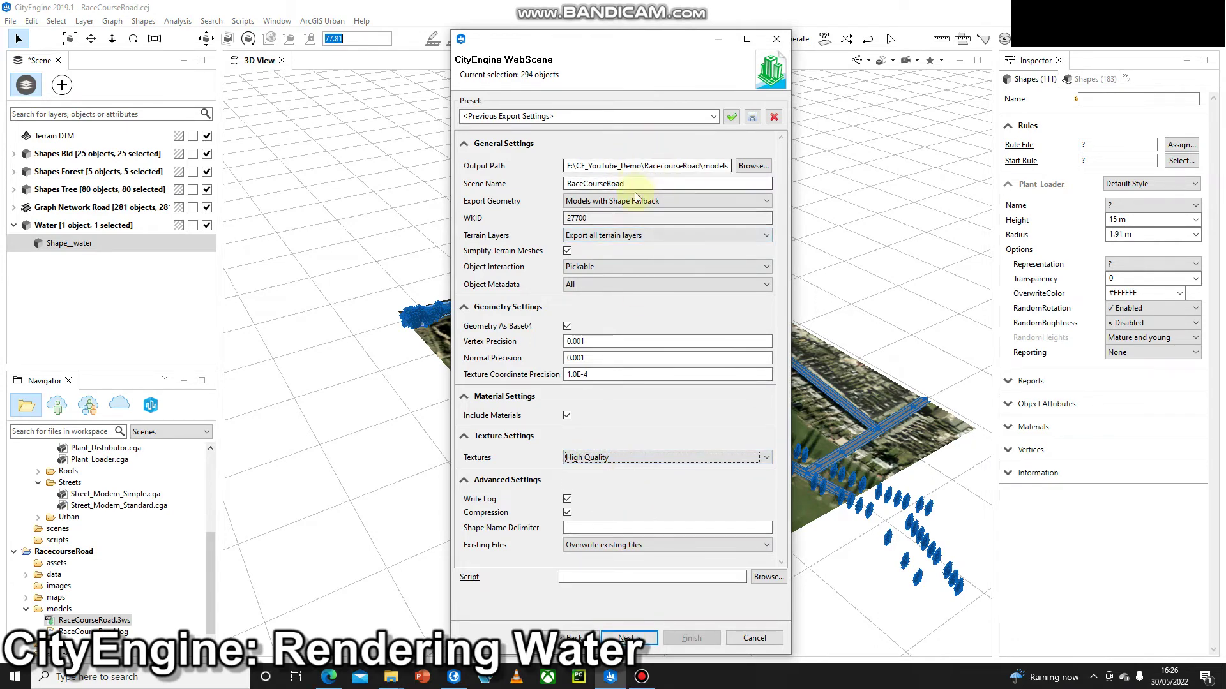
click(619, 638)
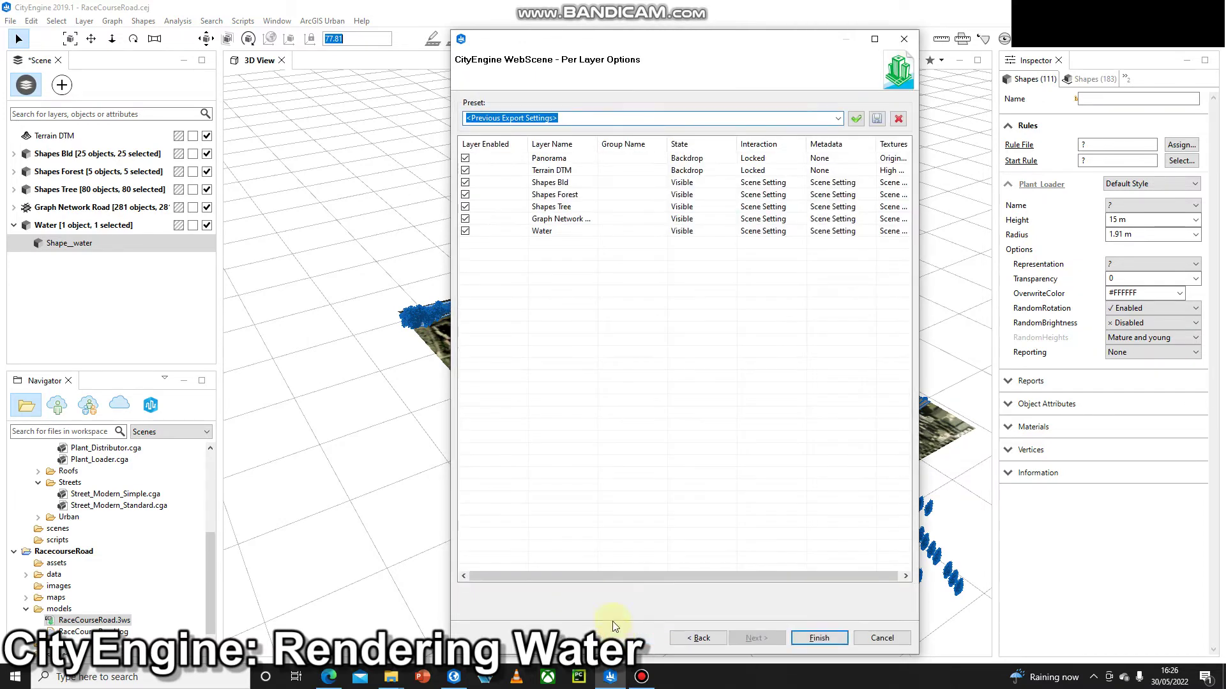
click(879, 641)
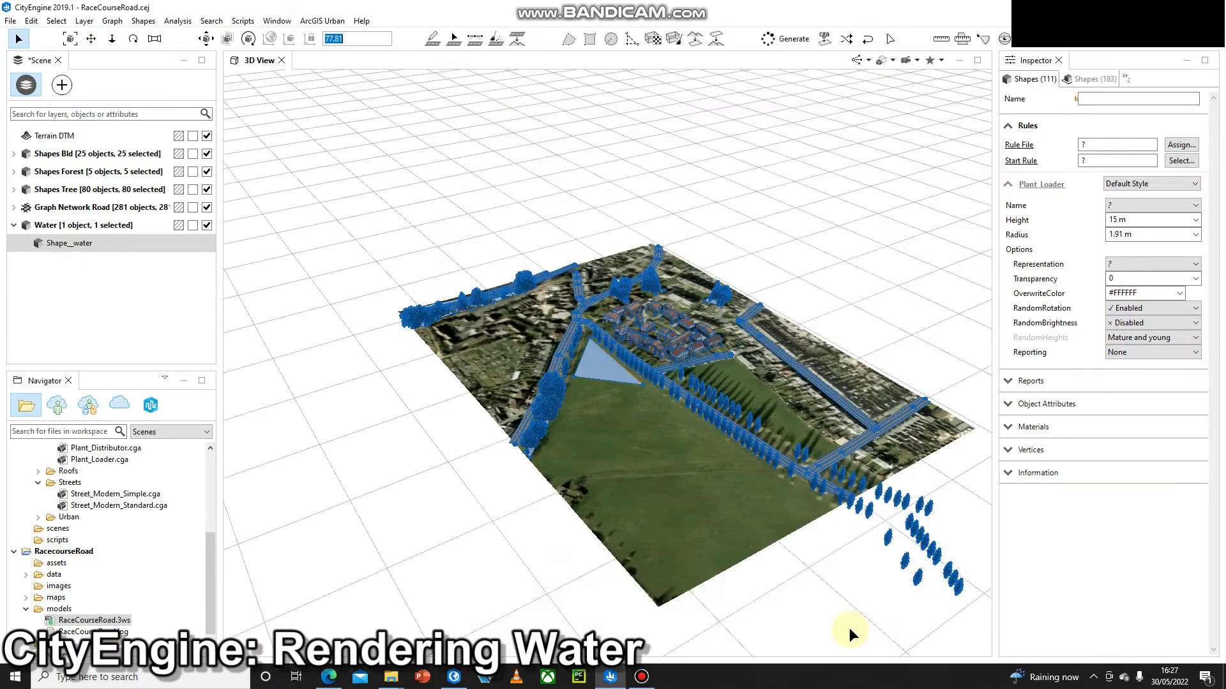
Switch to the browser, reload the RaceCourseRoad web scene and inspect the water area up close.
click(328, 677)
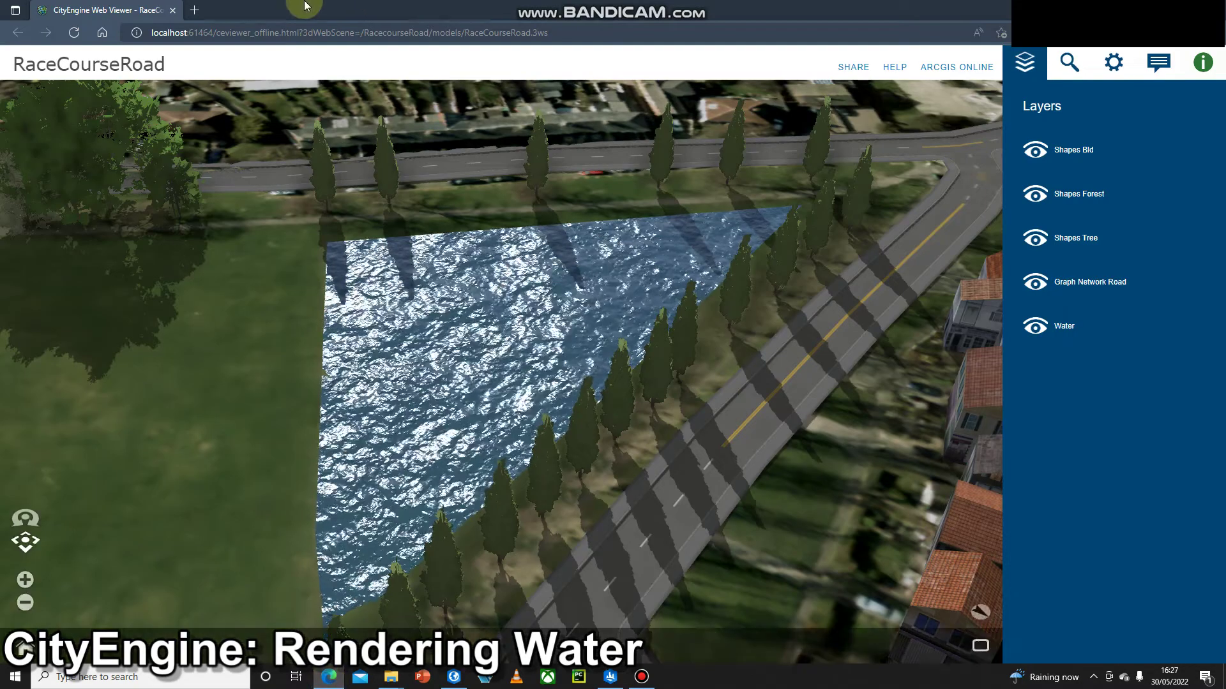
click(72, 34)
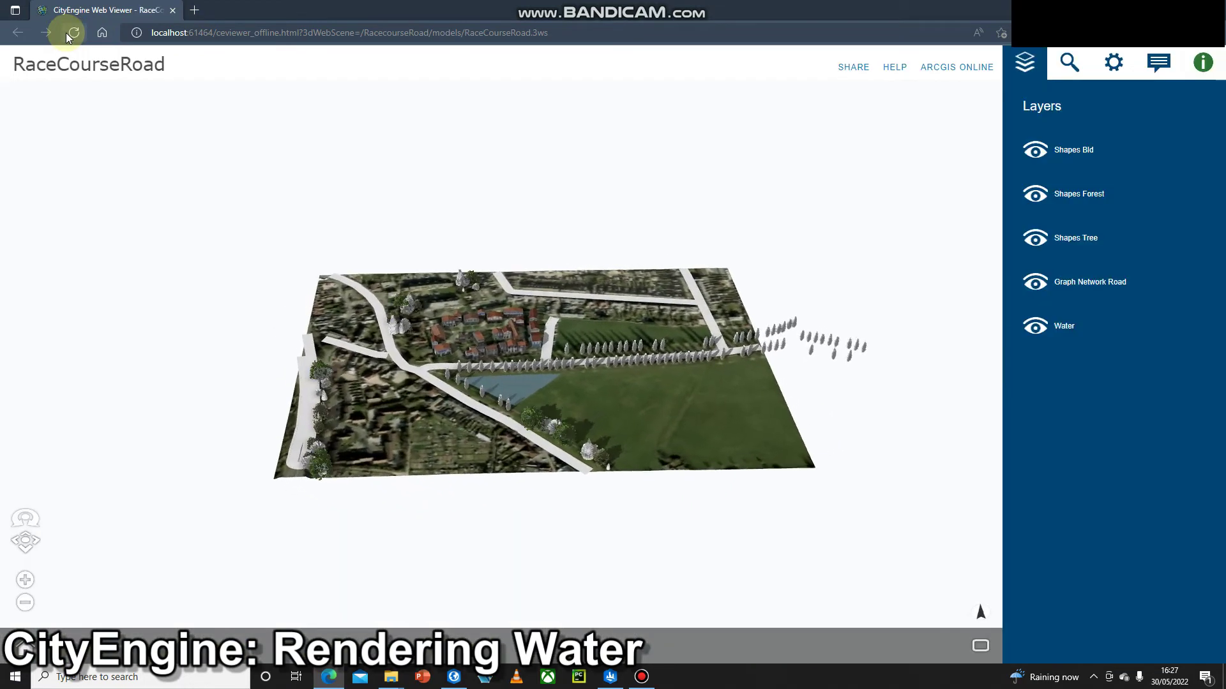
double_click(518, 394)
drag(508, 378, 507, 488)
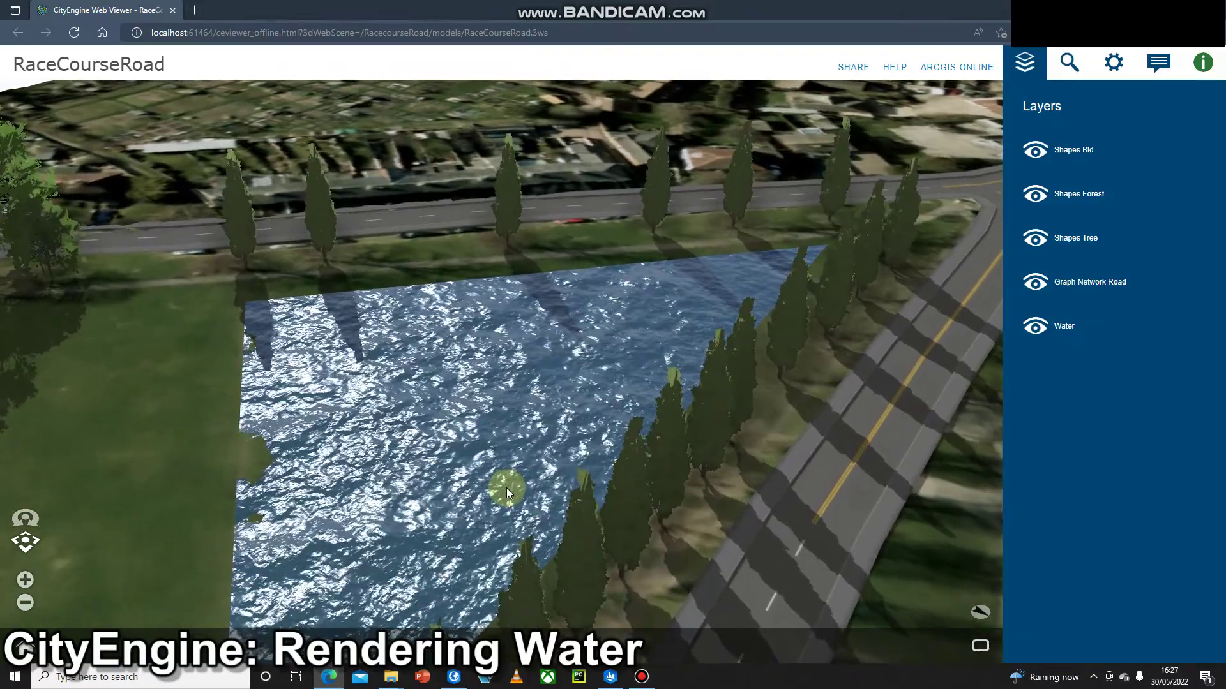